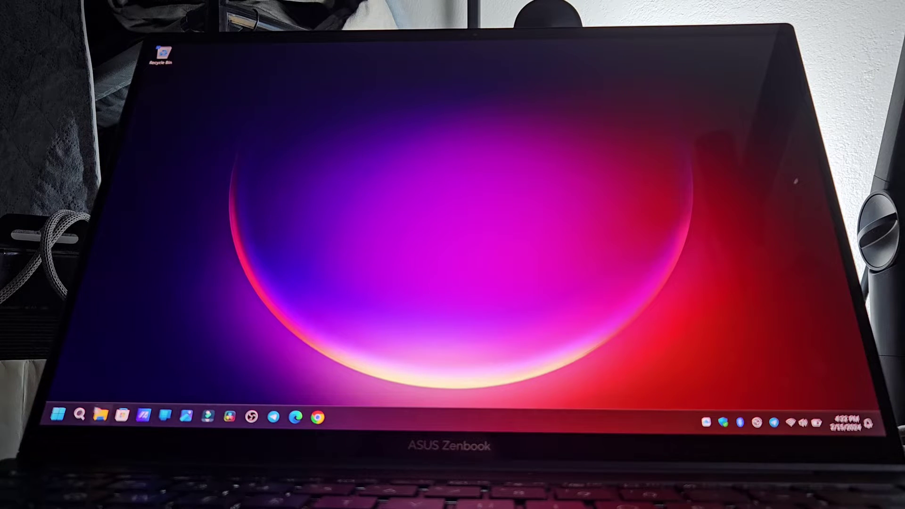
Search the Start menu for the Photos app, leaving the Microsoft Store home page open
key("super")
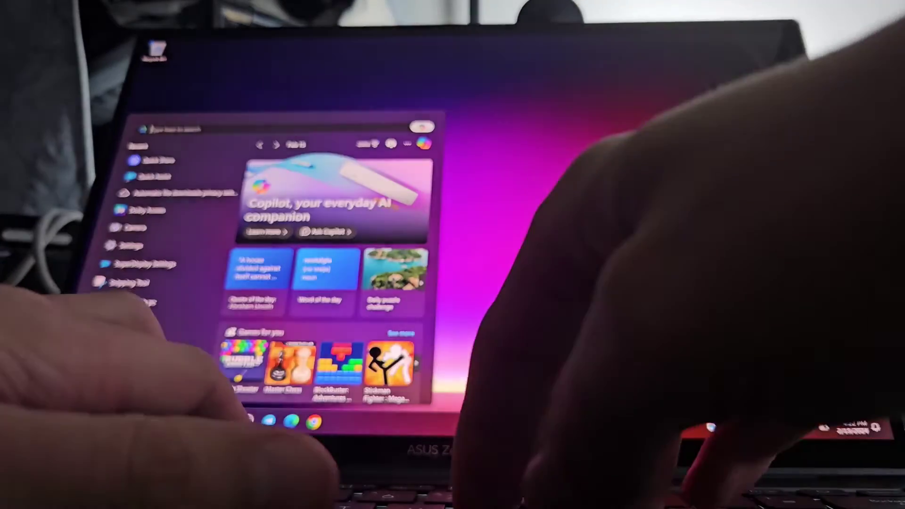
type("photos")
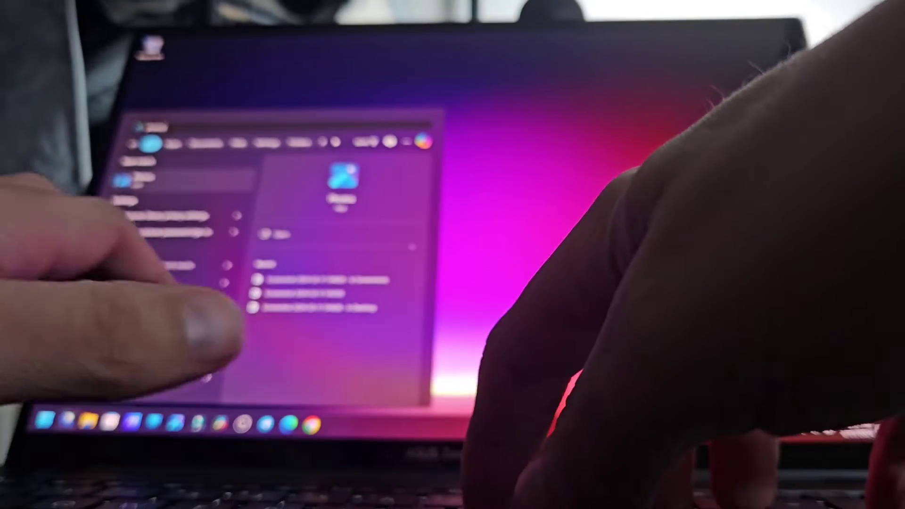
key("Return")
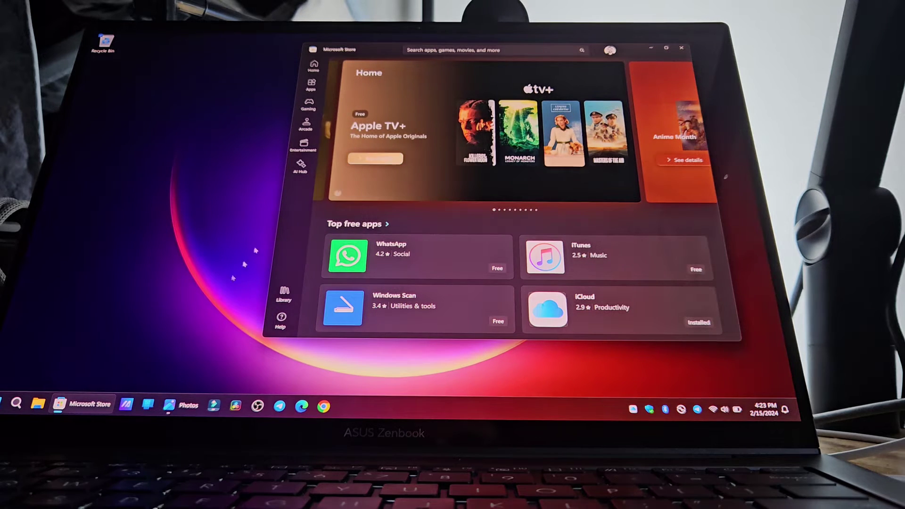
Search the Store for 'icloud' and launch the installed iCloud app
left_click(469, 53)
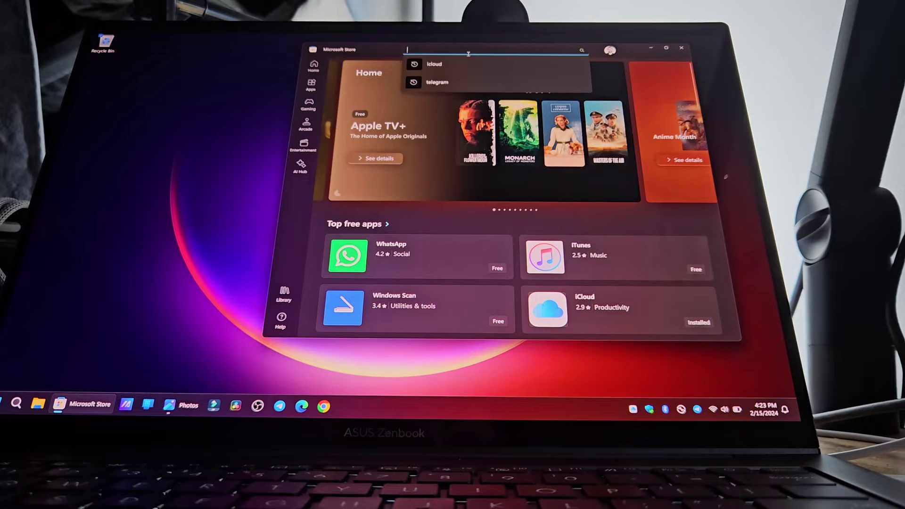
left_click(456, 62)
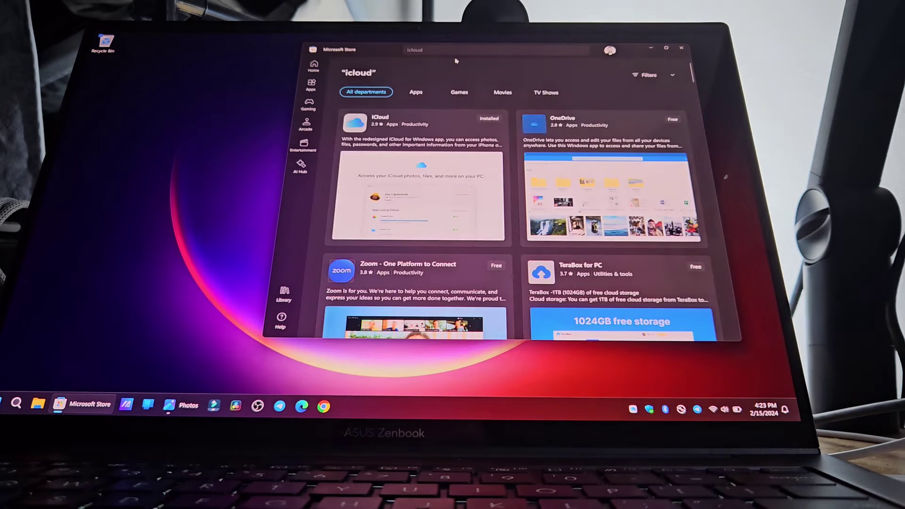
mouse_move(417, 177)
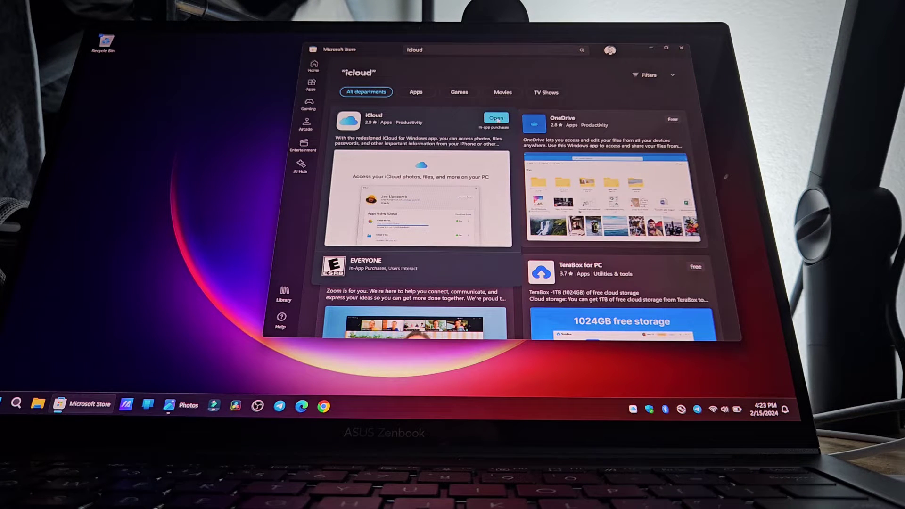
left_click(497, 119)
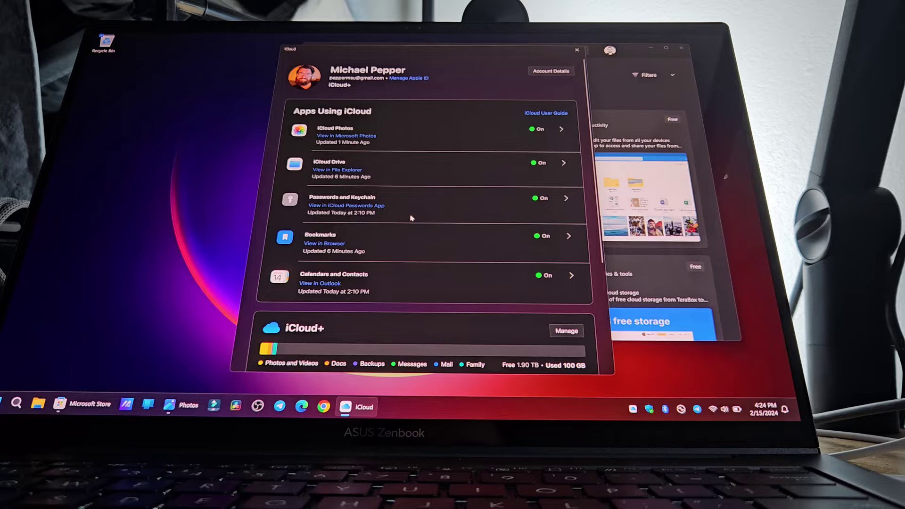
scroll(411, 218, "down", 2)
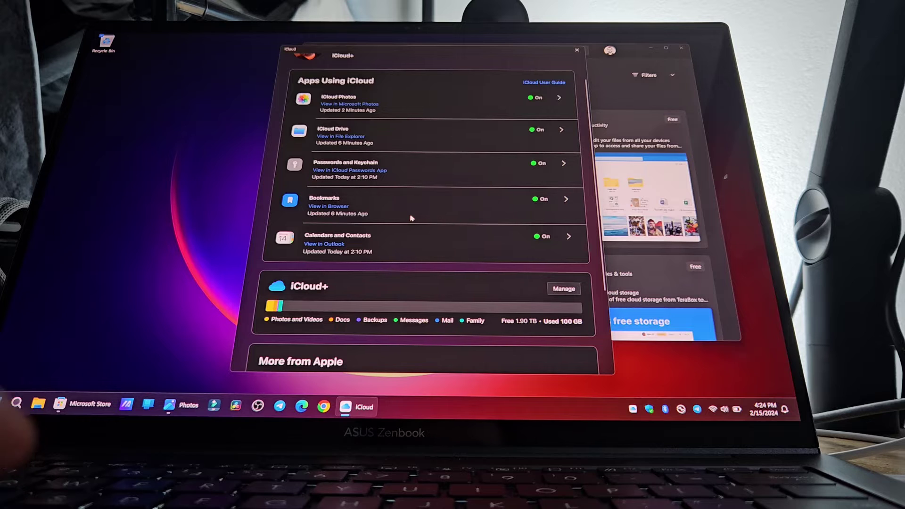
scroll(411, 218, "down", 3)
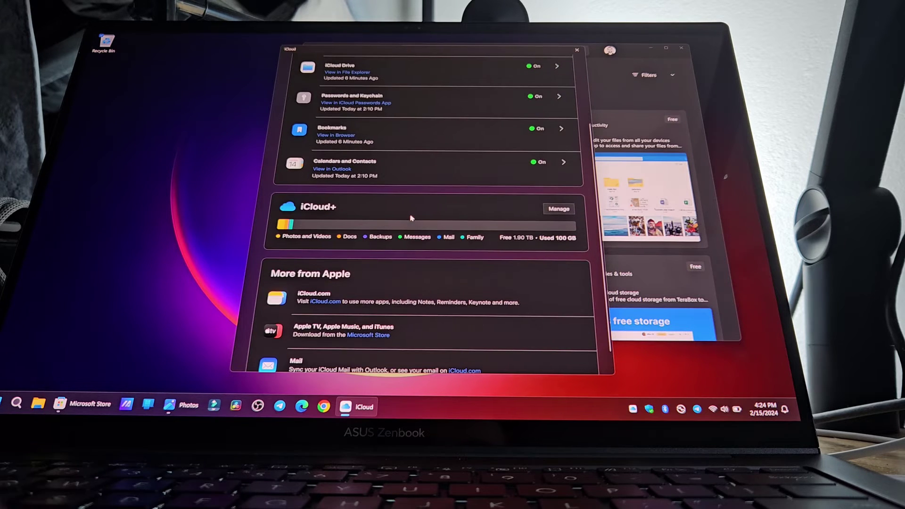
scroll(411, 218, "up", 3)
scroll(411, 219, "up", 2)
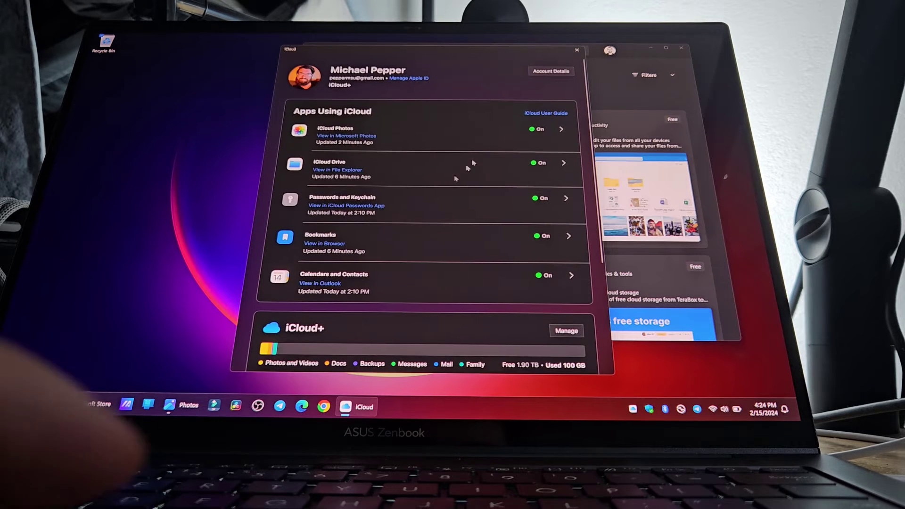
Close the iCloud window after reviewing its synced apps and storage
left_click(578, 51)
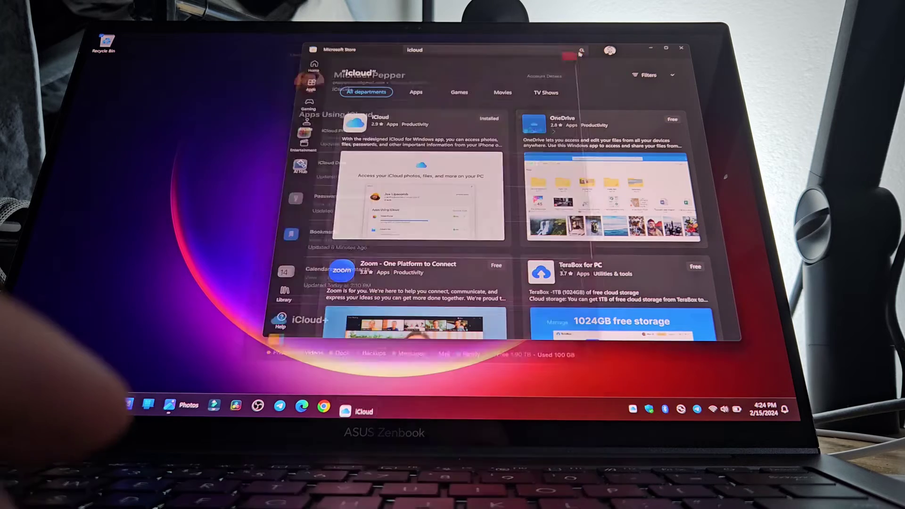
Close Microsoft Store and switch to Photos showing the iCloud Photos library
left_click(682, 49)
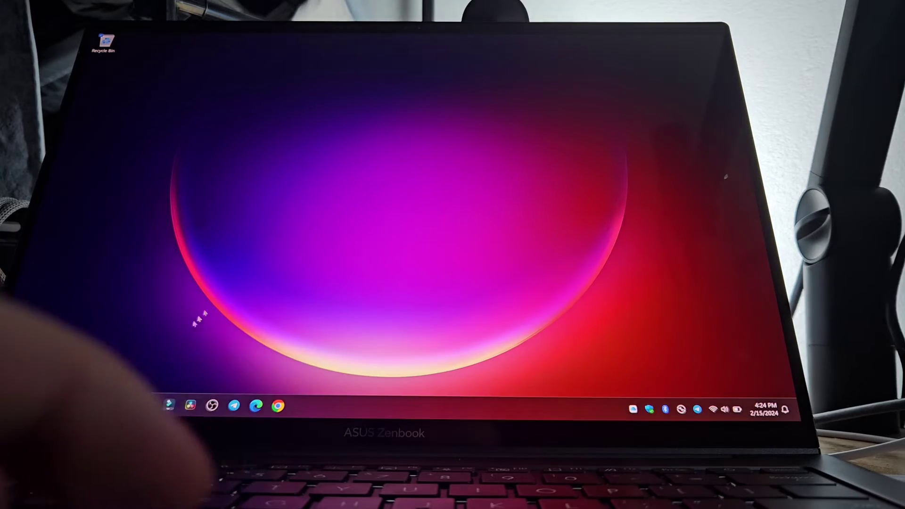
left_click(132, 411)
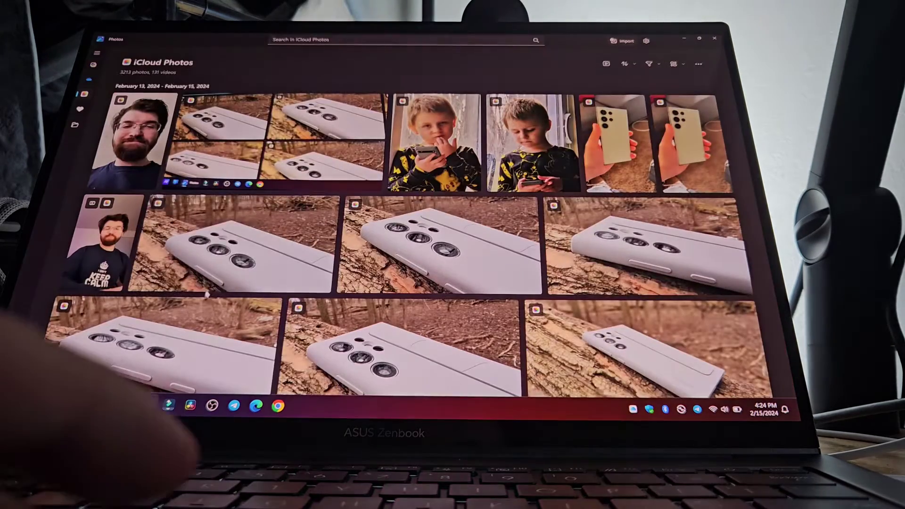